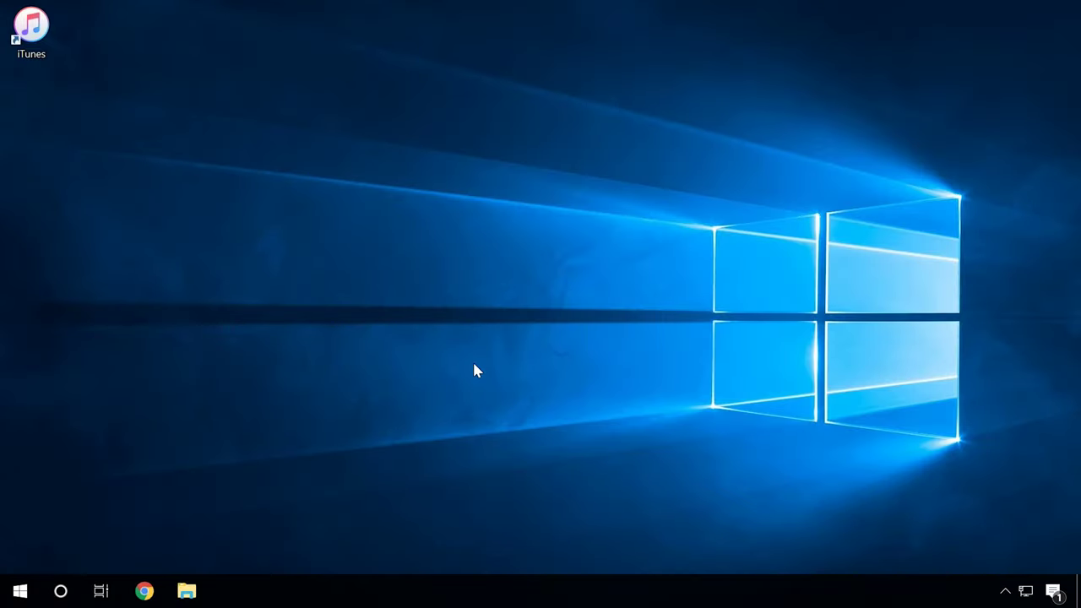
Set the iTunes shortcut's Properties to run in compatibility mode for Windows 7.
right_click(37, 39)
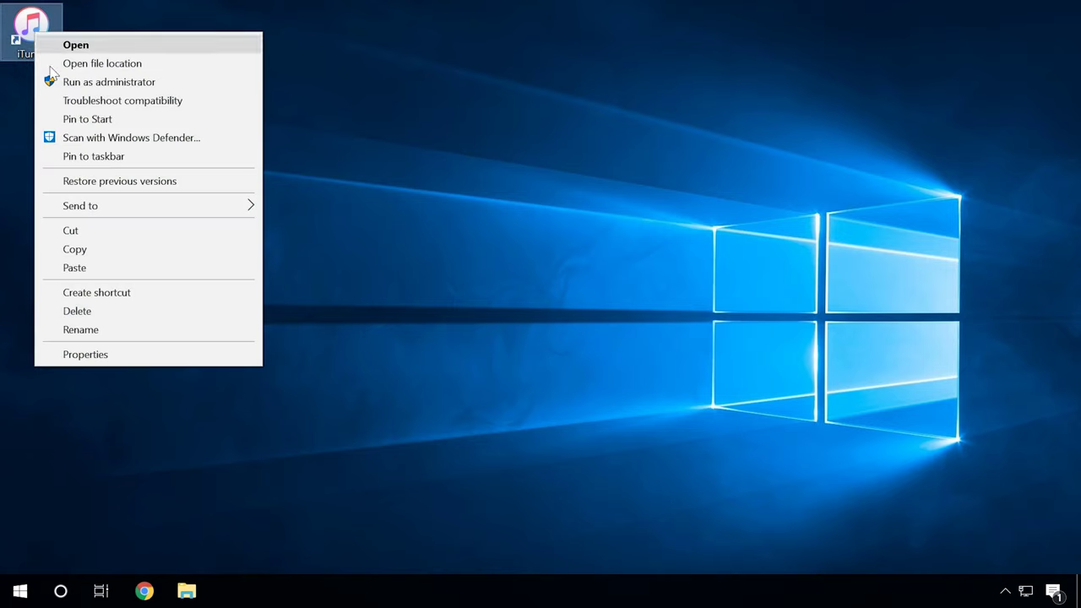
click(86, 354)
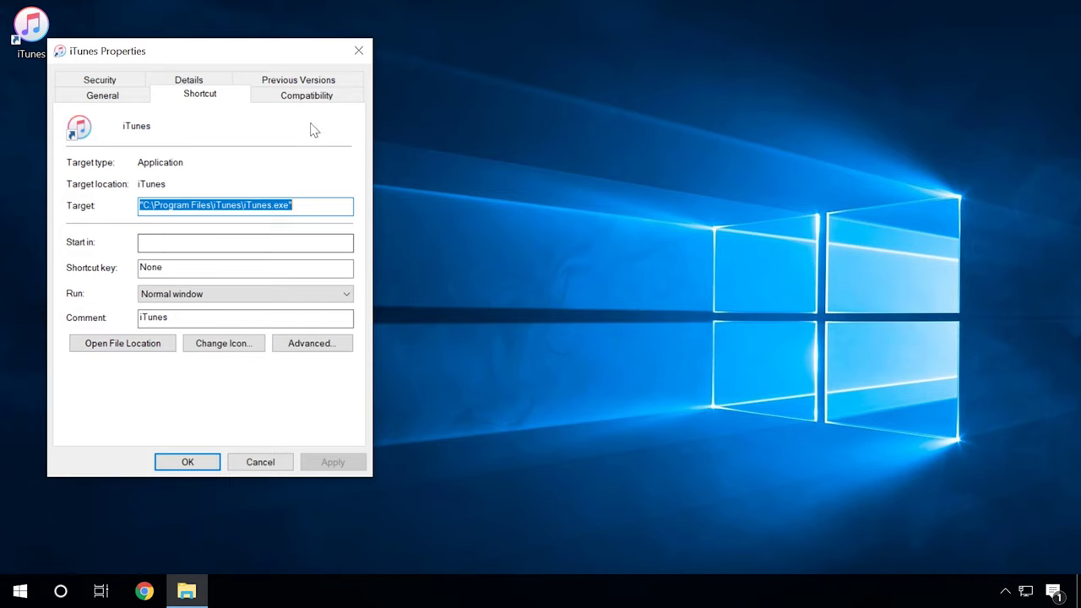
click(319, 102)
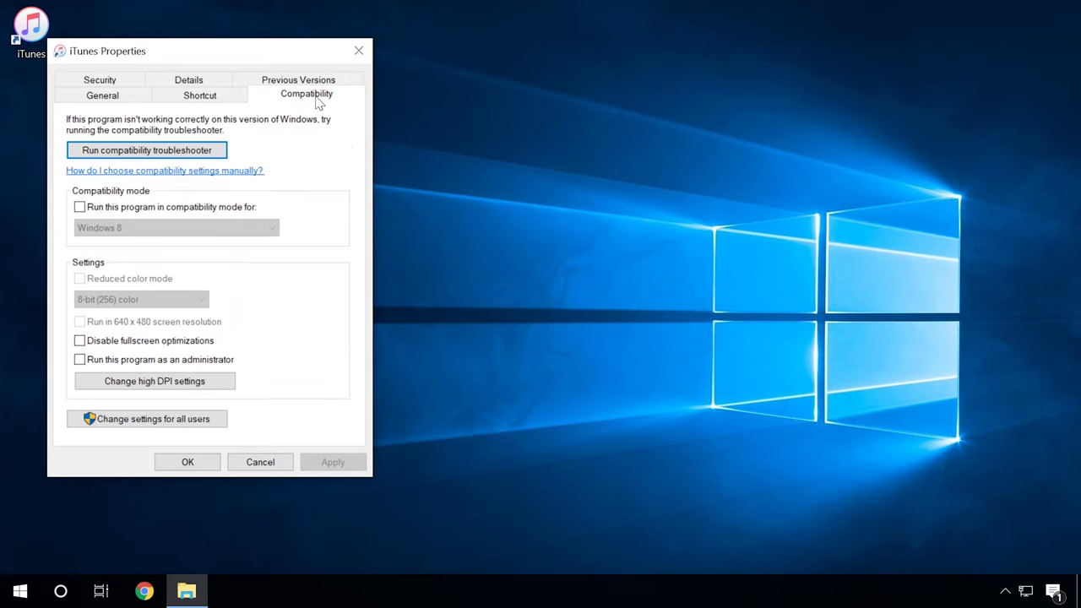
click(79, 208)
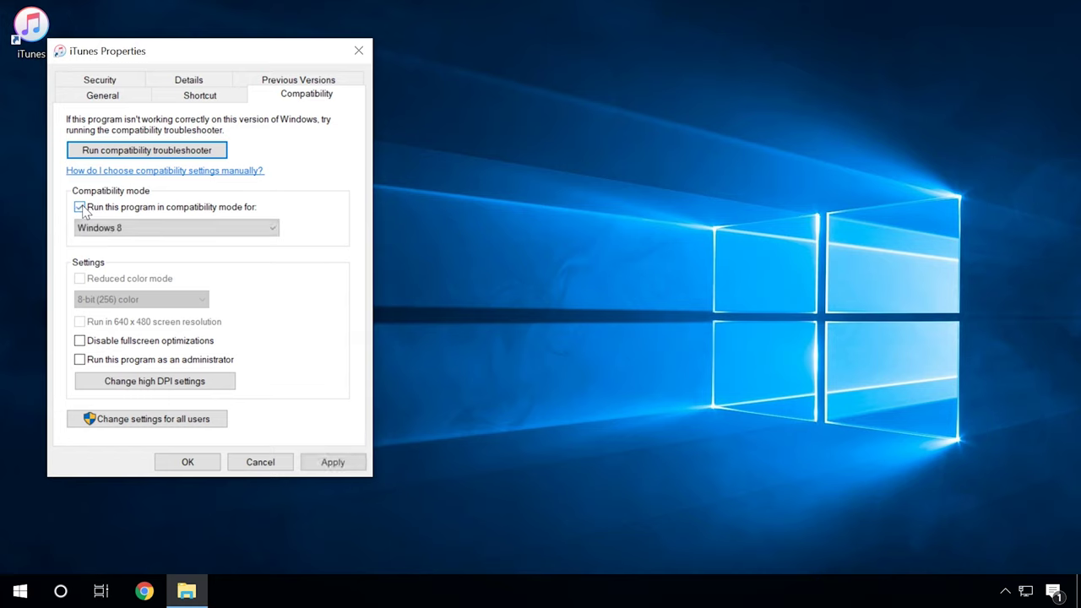
click(122, 227)
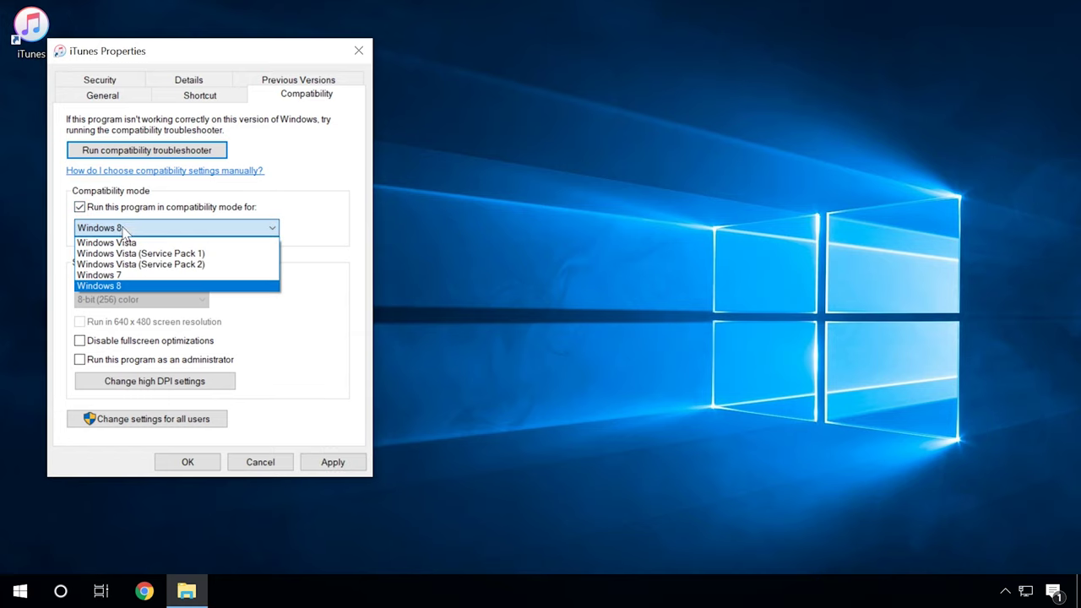
click(119, 276)
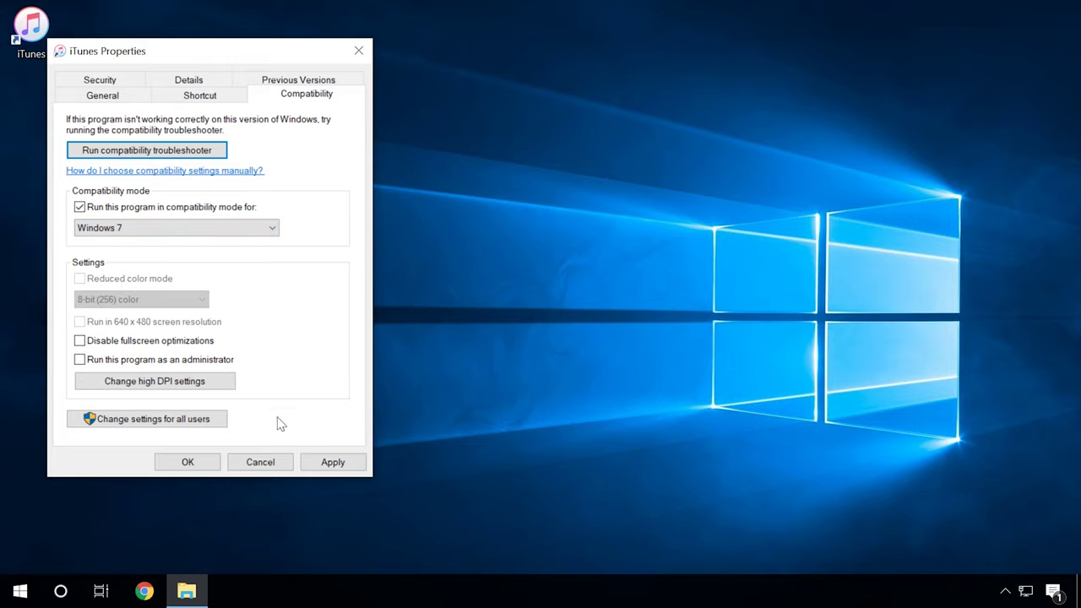
click(188, 463)
click(188, 460)
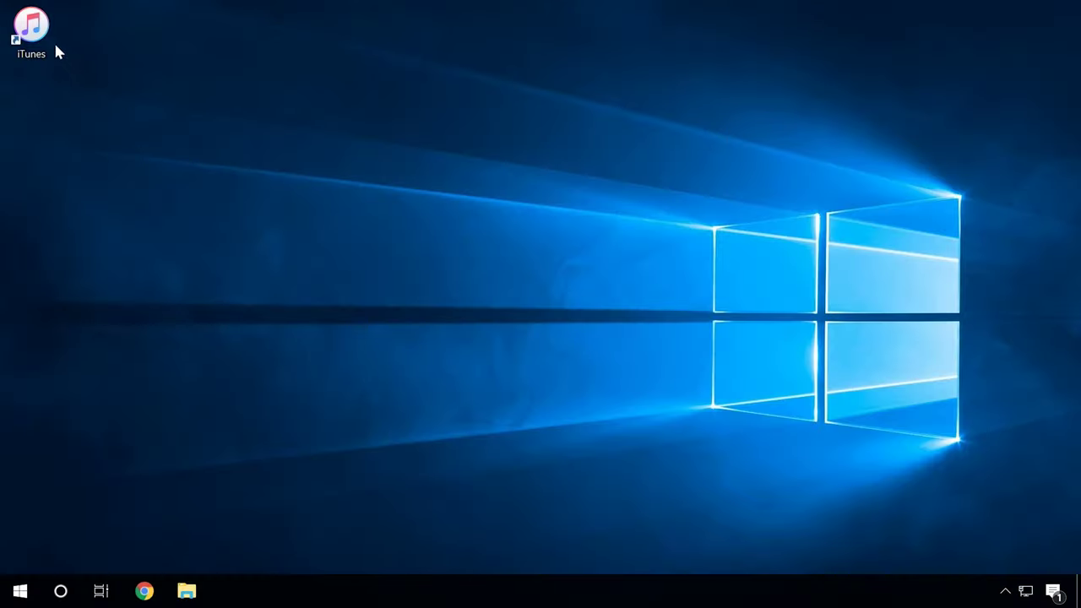
Run the iTunes shortcut as administrator and accept the UAC prompt.
right_click(36, 36)
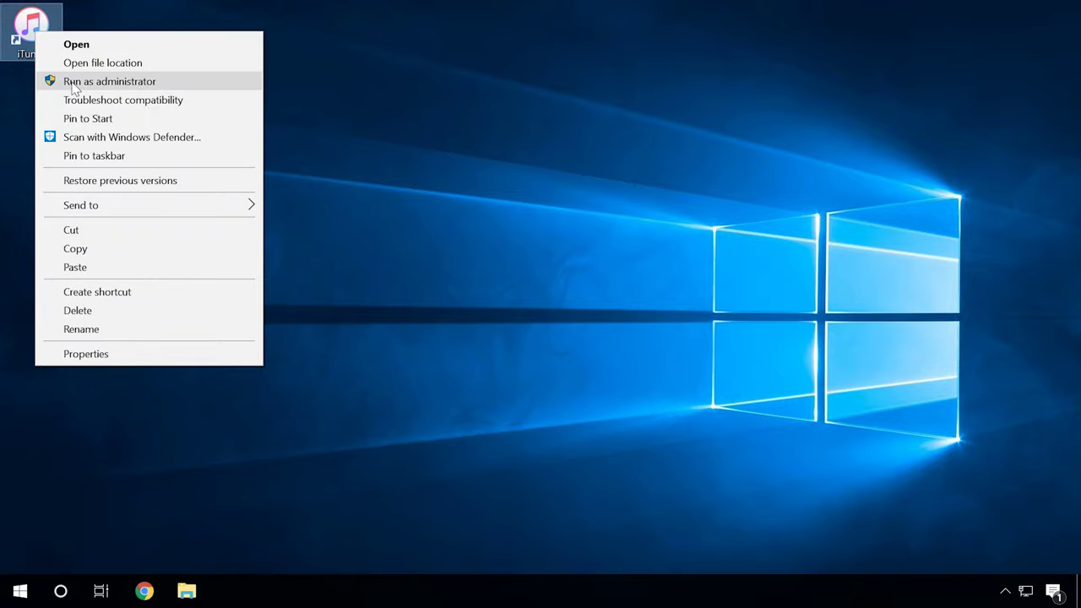
click(170, 84)
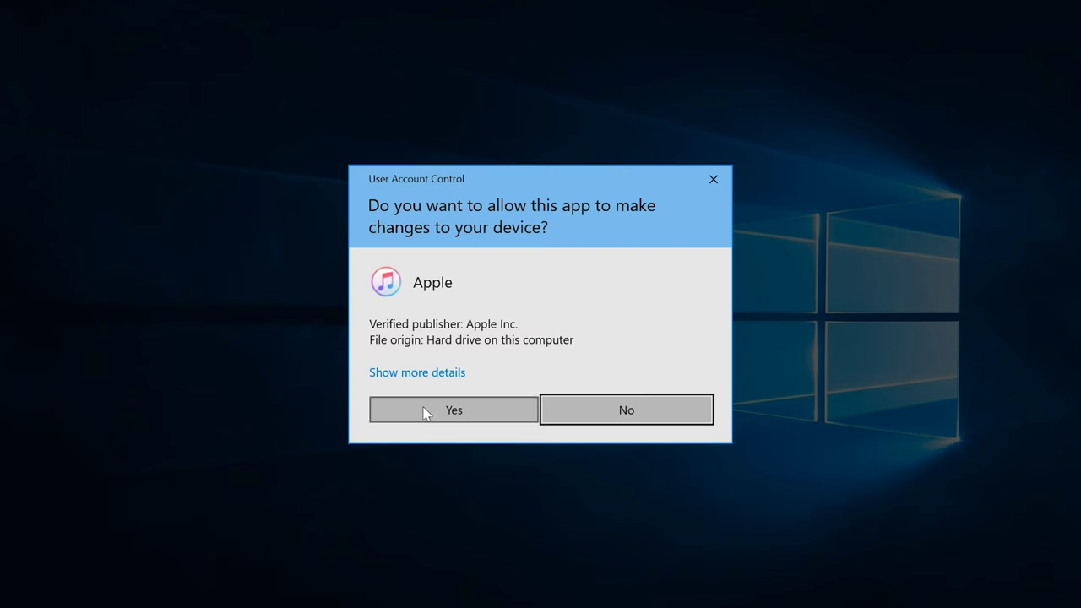
click(427, 412)
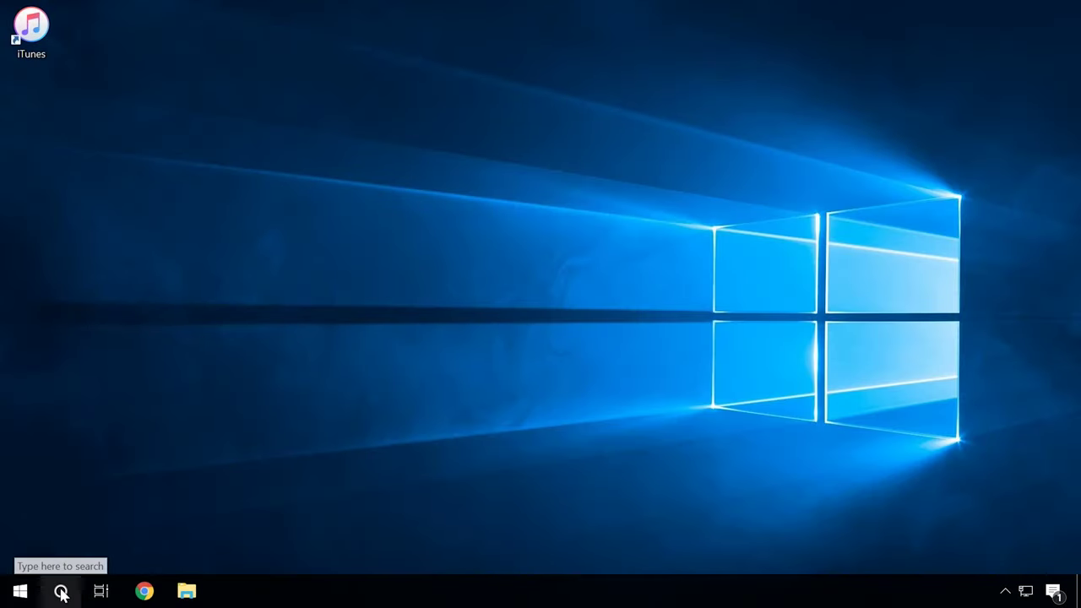
In Control Panel's Programs and Features, confirm the 'Turn Windows features on or off' selection with OK.
click(61, 594)
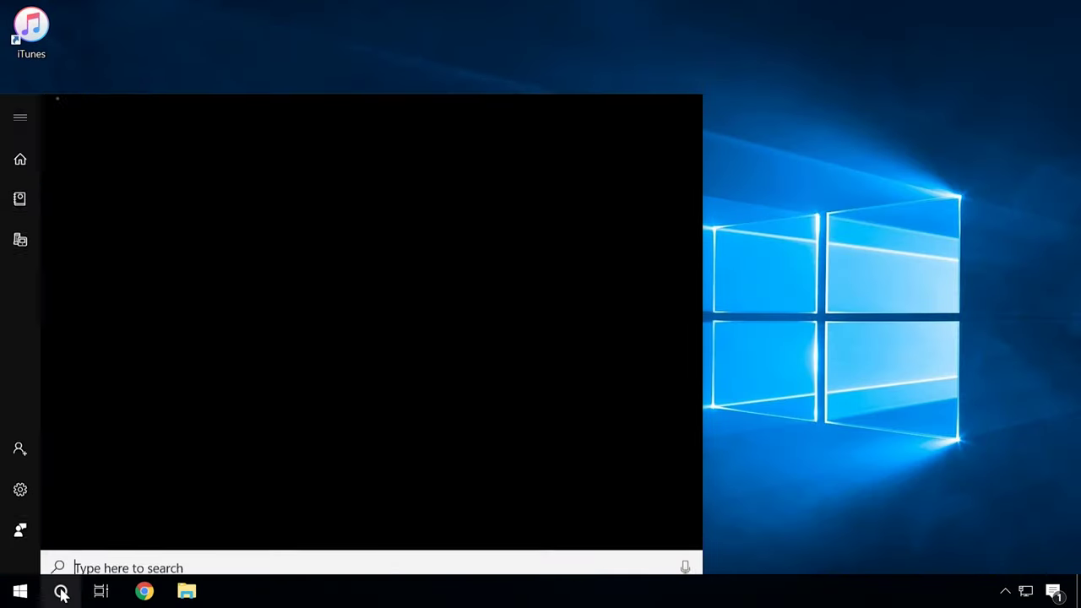
text(cont)
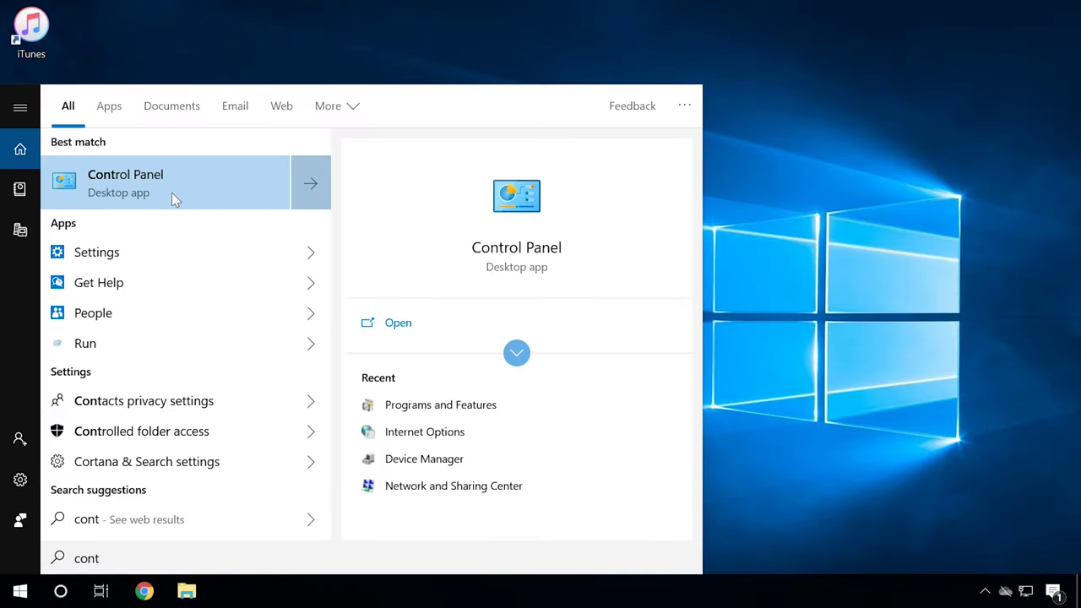
click(172, 194)
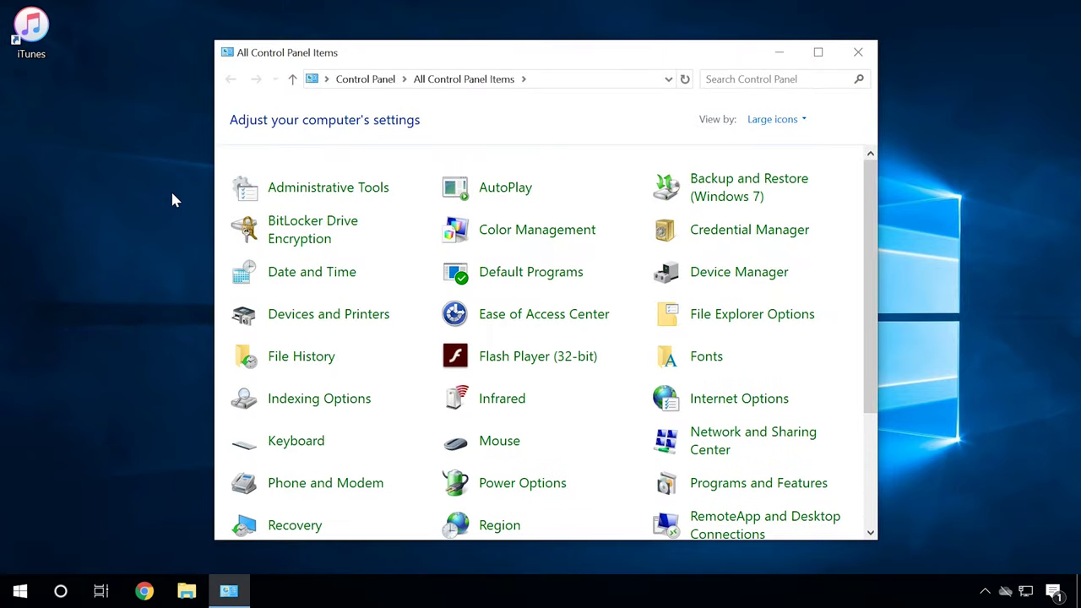
click(708, 484)
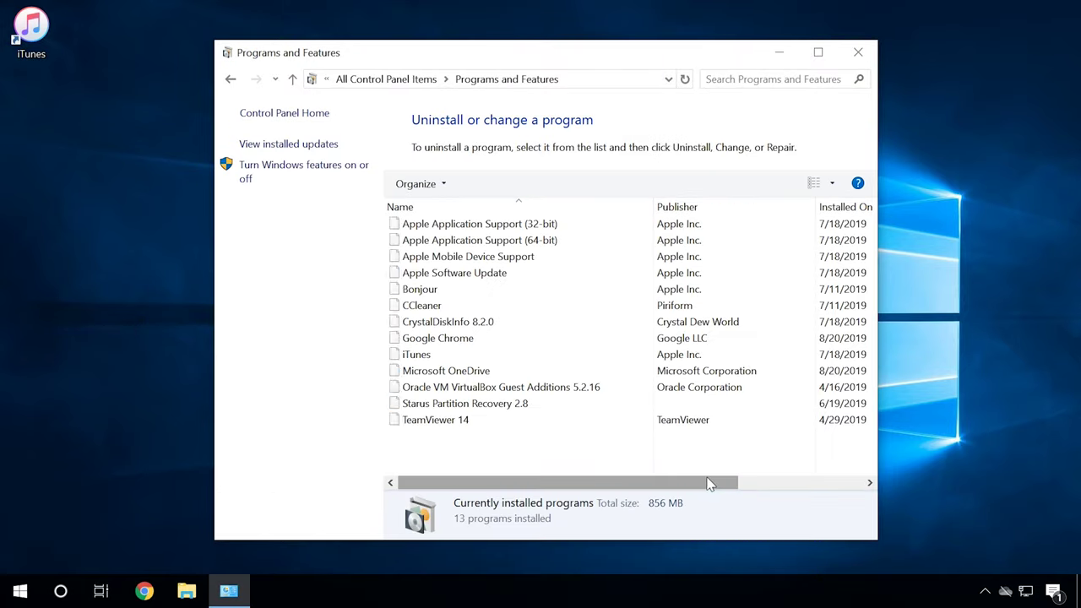
click(332, 173)
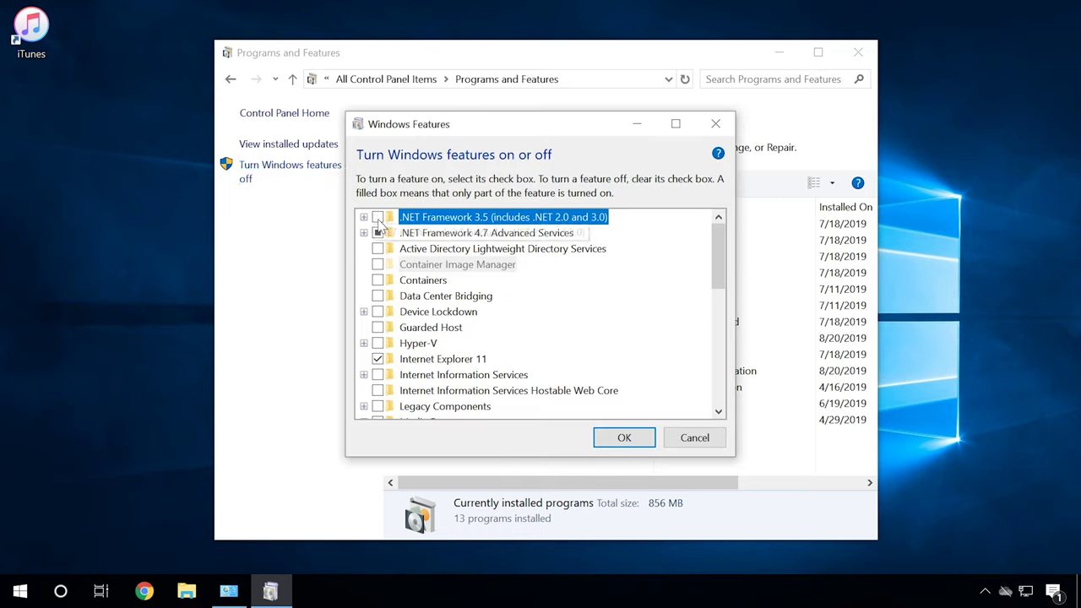
click(619, 443)
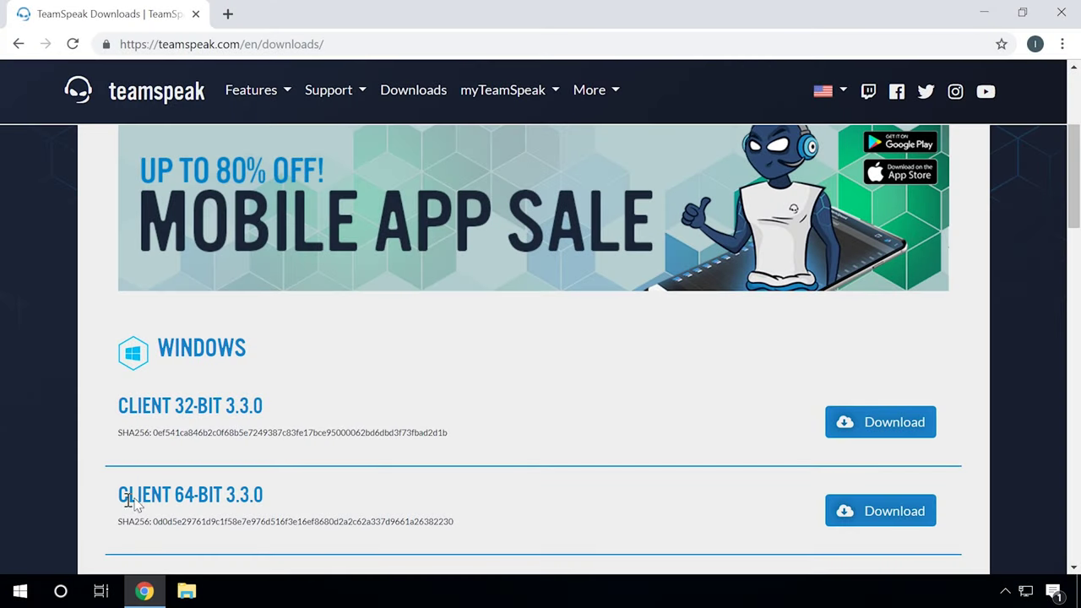
Download the TeamSpeak CLIENT 32-BIT 3.3.0 for Windows.
drag(127, 498, 296, 497)
click(298, 497)
drag(272, 411, 353, 405)
click(354, 407)
click(866, 423)
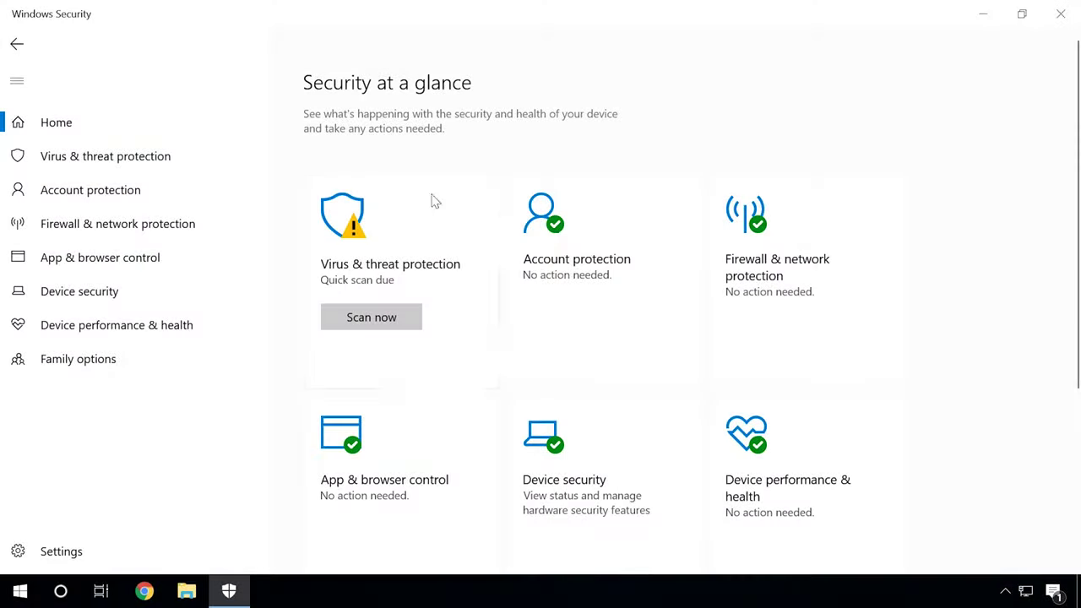
Flip the protection toggle in Virus & threat protection settings and approve the UAC prompt.
click(382, 226)
scroll(386, 229, down, 1)
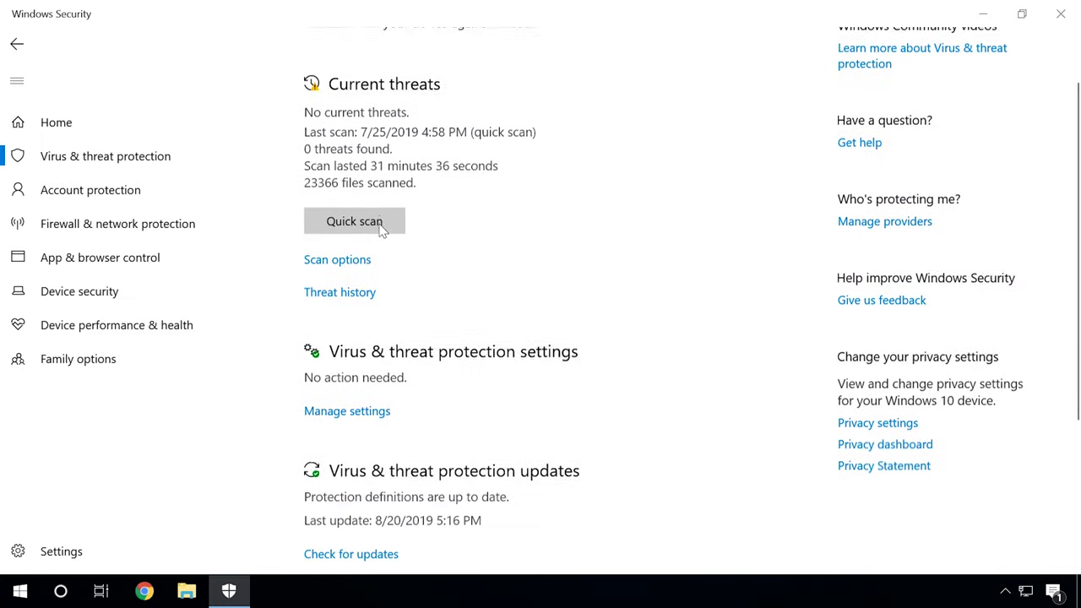
click(348, 403)
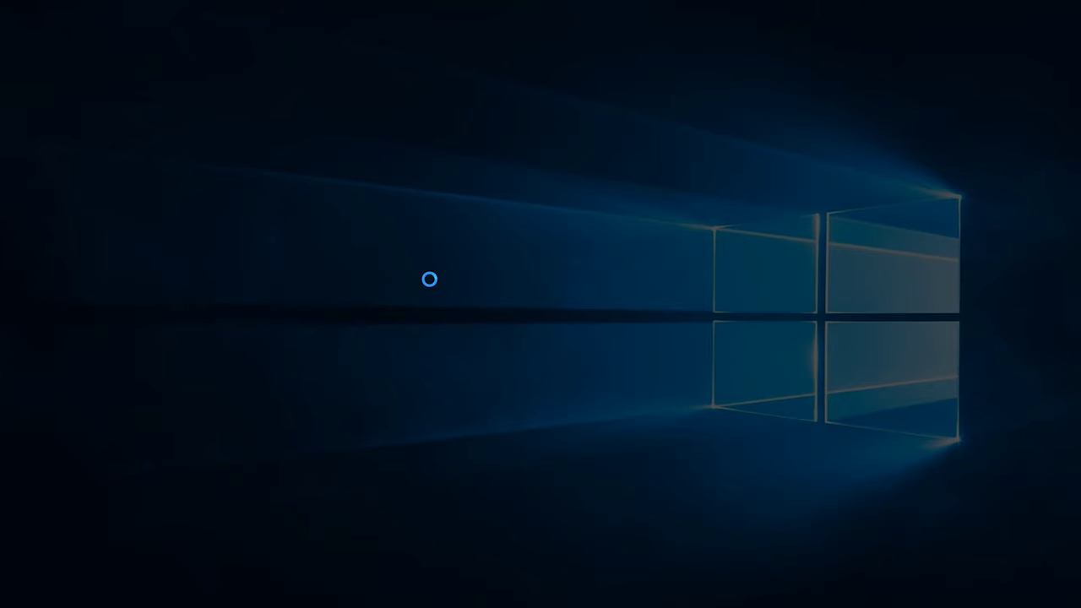
click(452, 406)
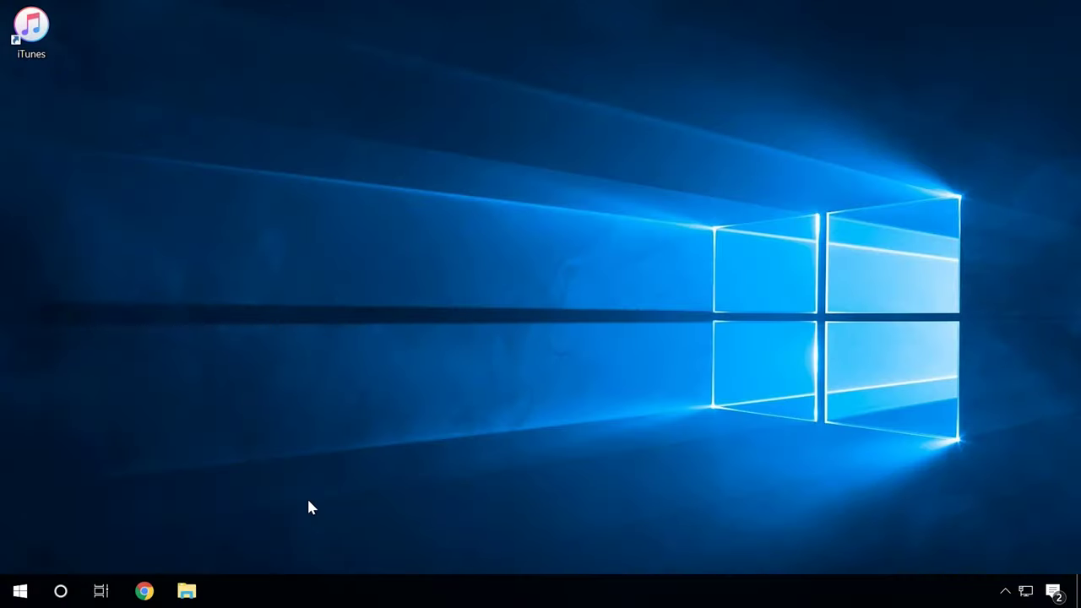
Find Command Prompt via 'cmd' and run it as administrator, allowing the UAC prompt.
click(61, 592)
text(cmd)
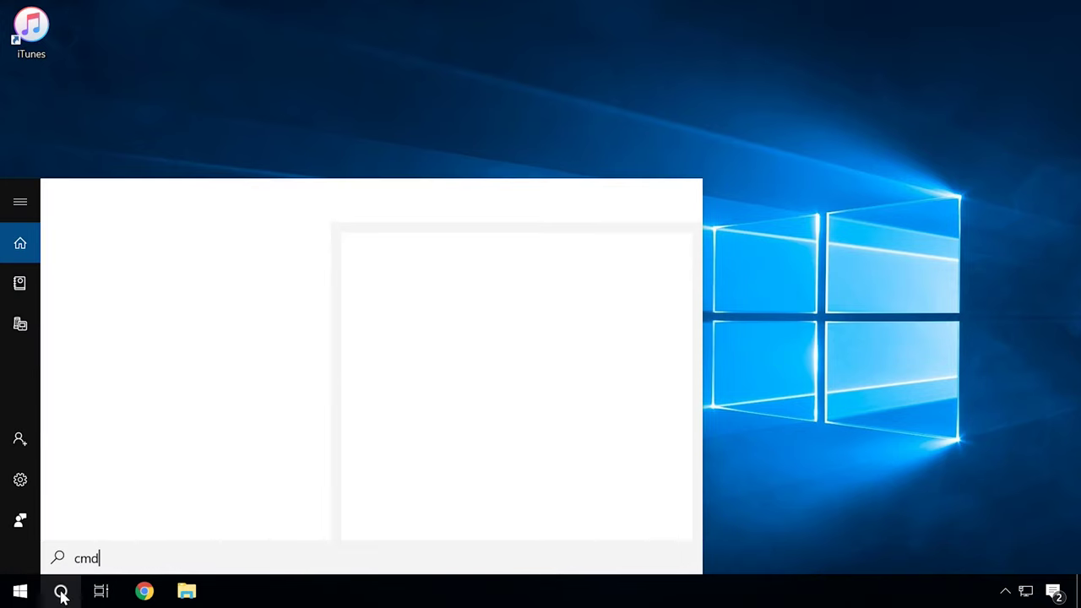
right_click(143, 289)
click(196, 305)
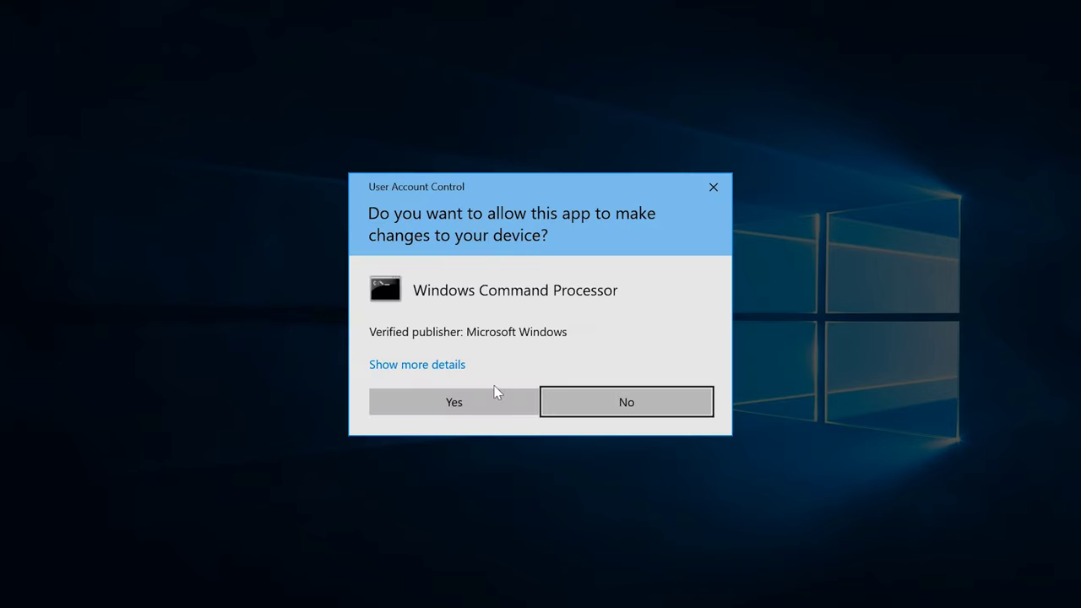
click(453, 402)
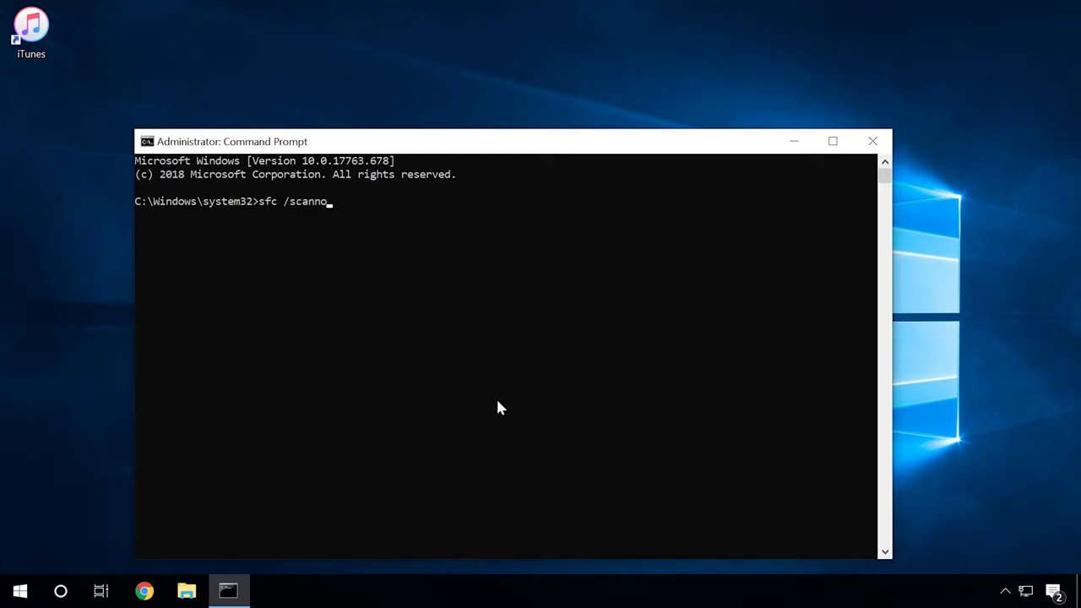
Run sfc /scannow in the administrator Command Prompt.
key(Return)
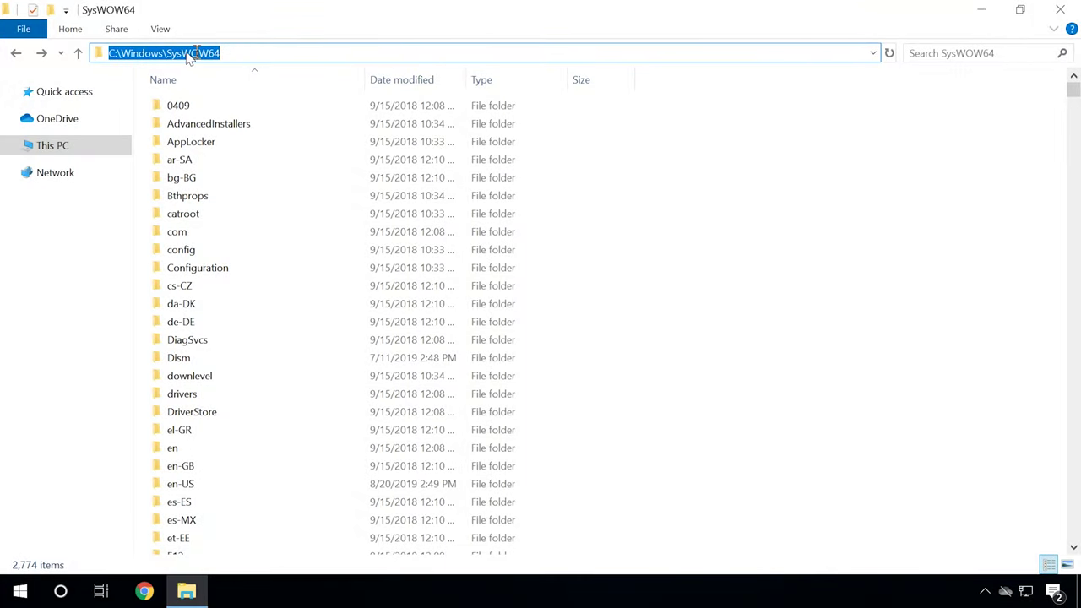
Search SysWOW64 for msvcr100.dll and delete it.
click(954, 53)
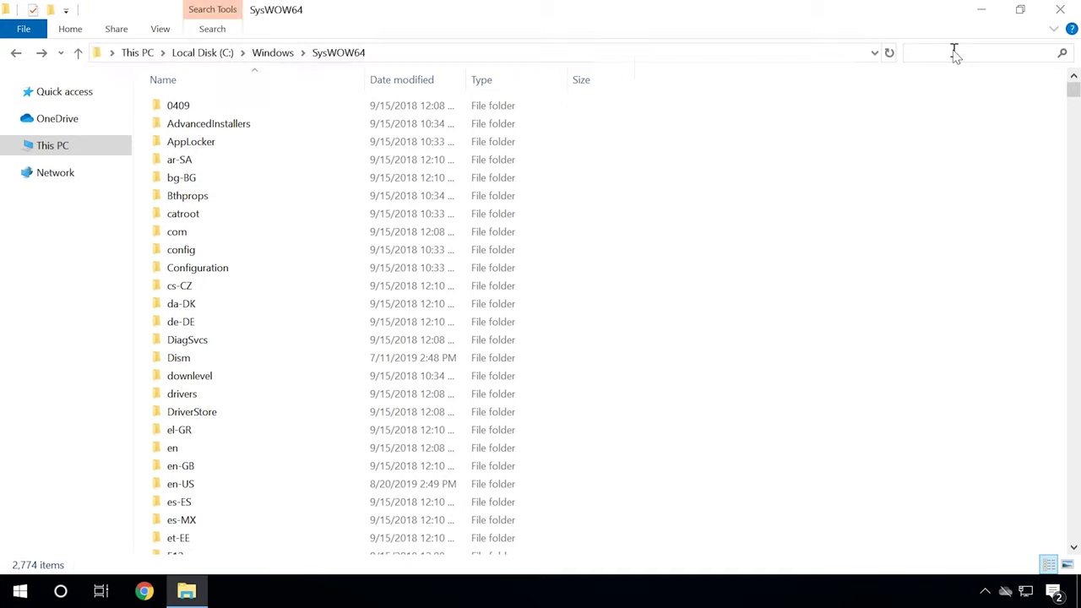
key(Return)
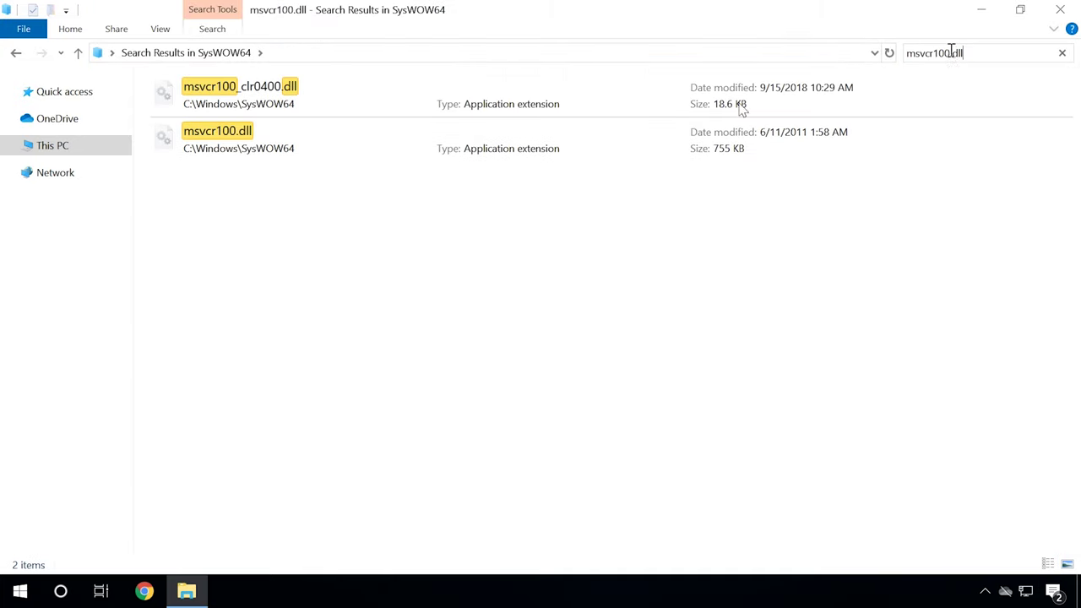
click(266, 146)
right_click(266, 146)
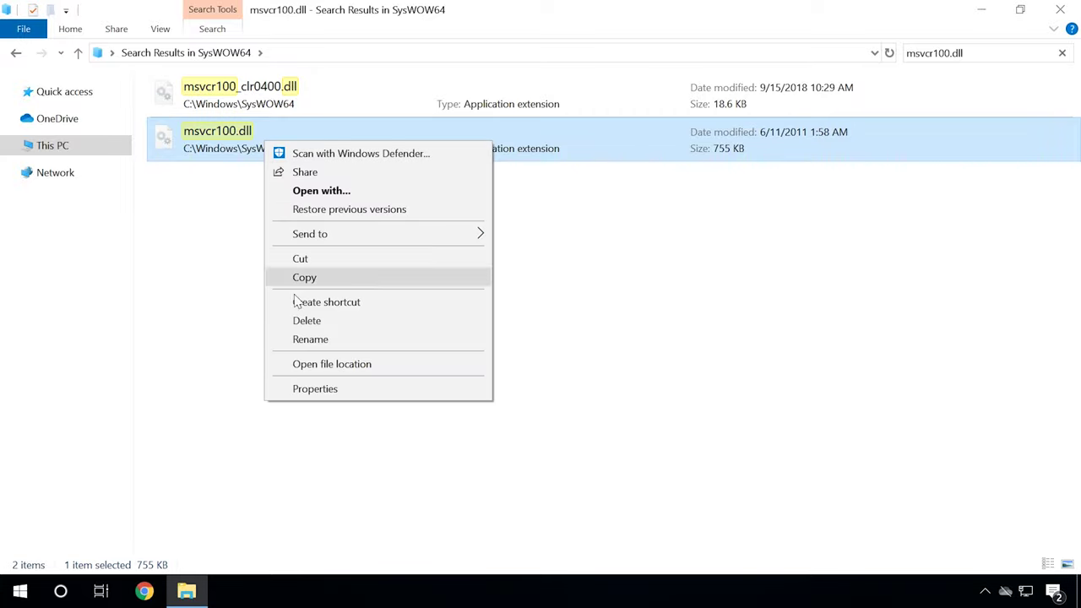
click(301, 319)
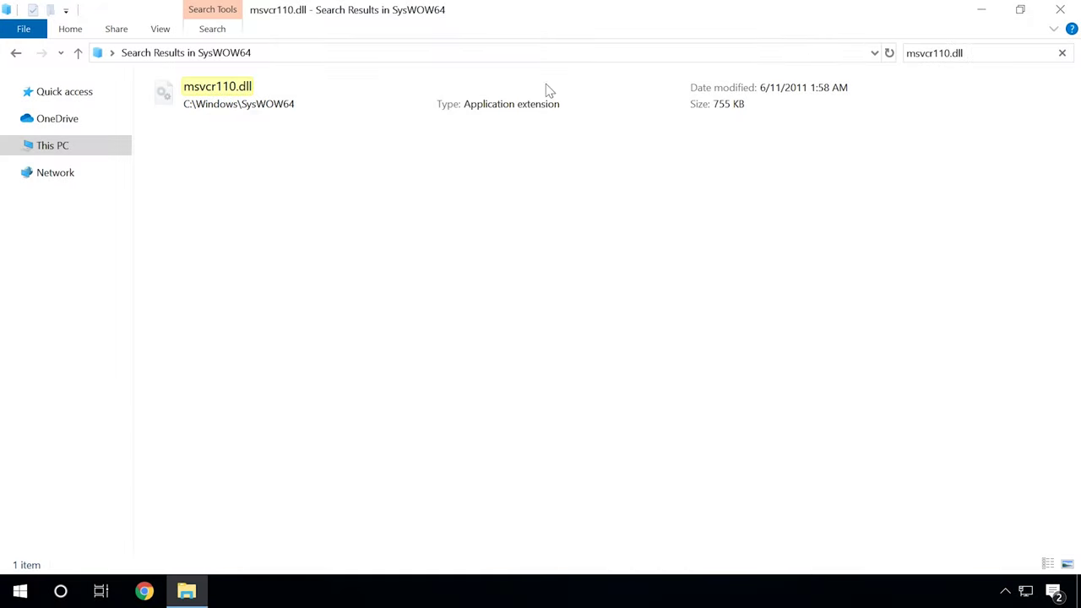
Delete msvcr110.dll from SysWOW64, granting administrator permission.
click(279, 101)
right_click(279, 101)
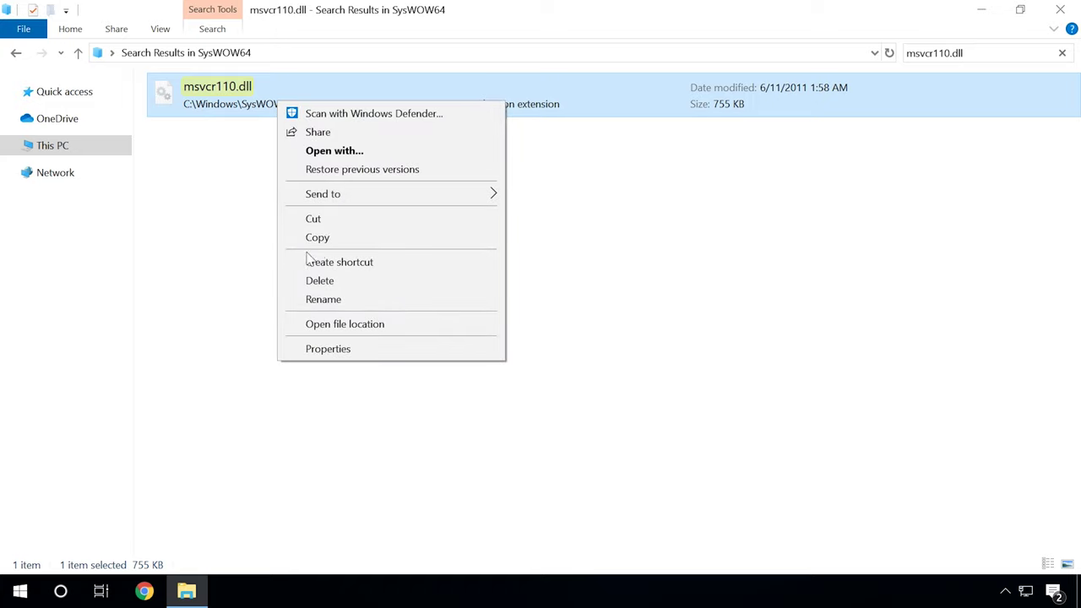
click(324, 282)
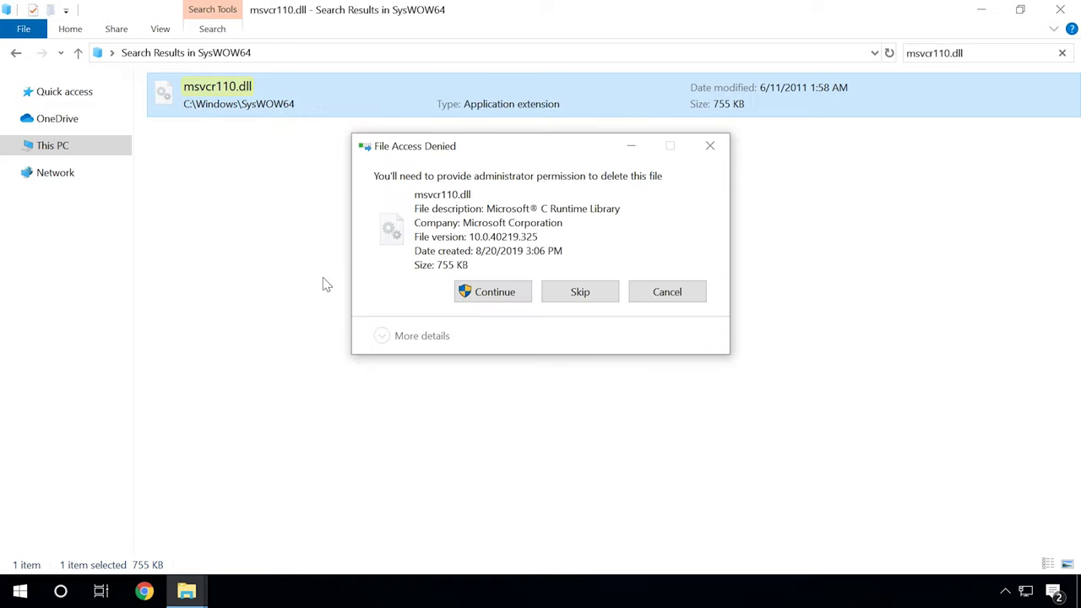
click(483, 294)
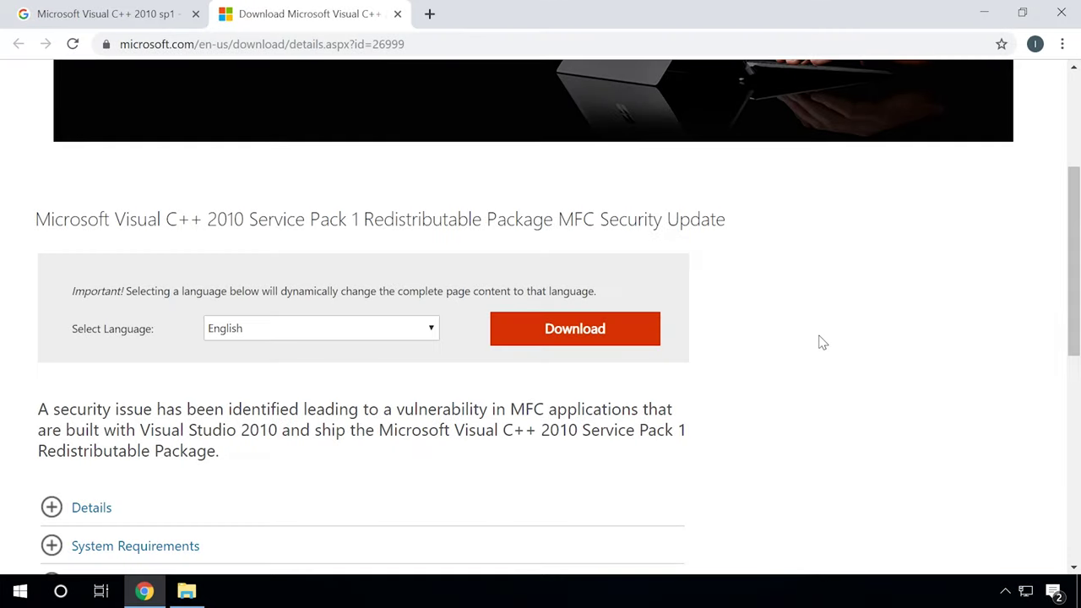
Download vcredist_ia64.exe for Visual C++ 2010 SP1 Redistributable.
click(613, 338)
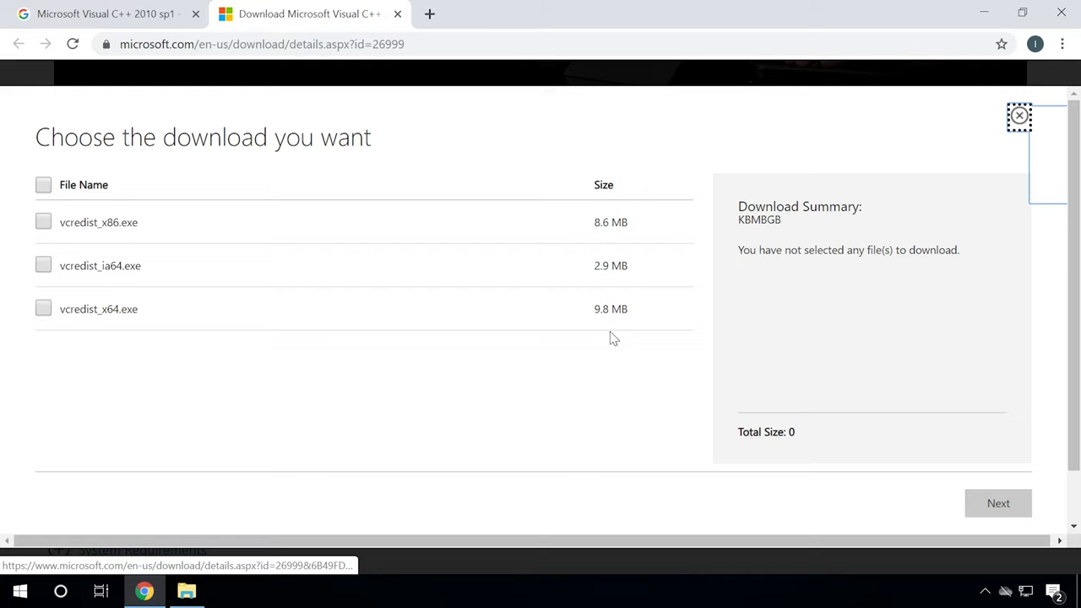
click(44, 267)
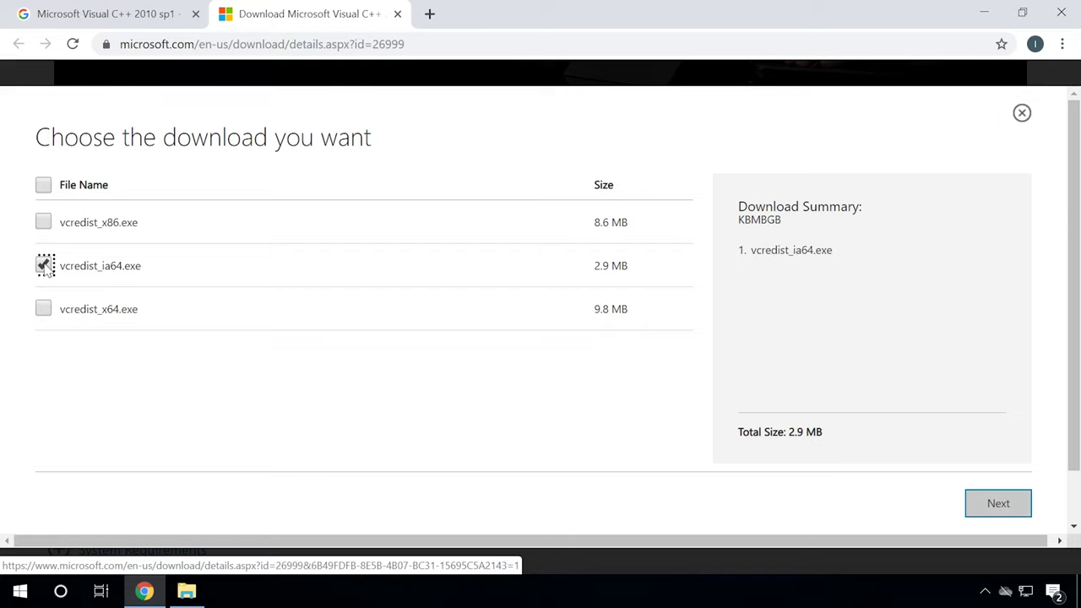
click(993, 506)
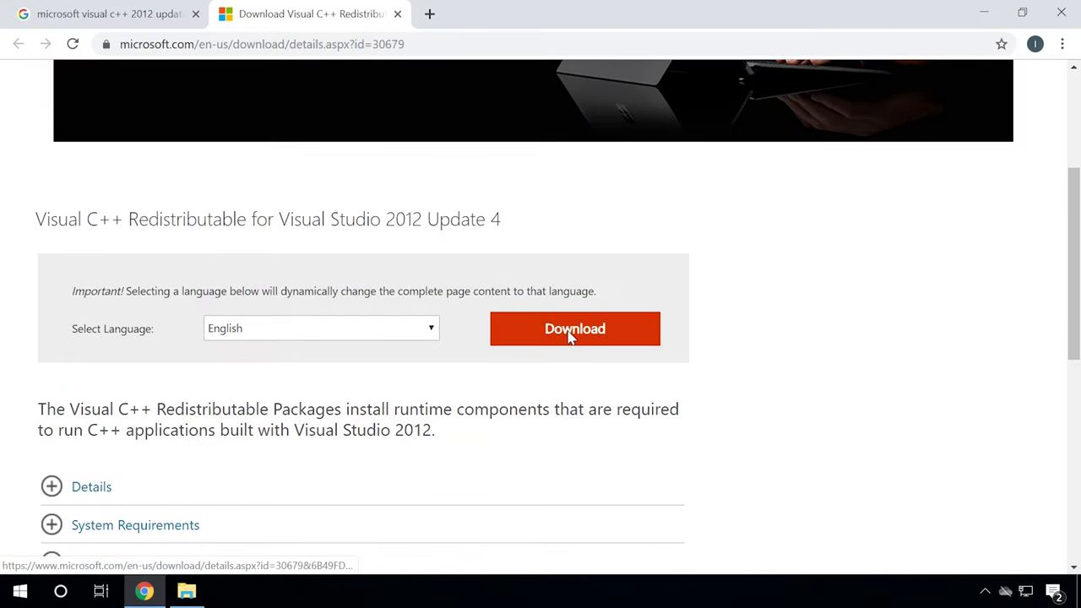
Download vcredist_x64.exe for Visual C++ 2012 Update 4 Redistributable.
click(571, 335)
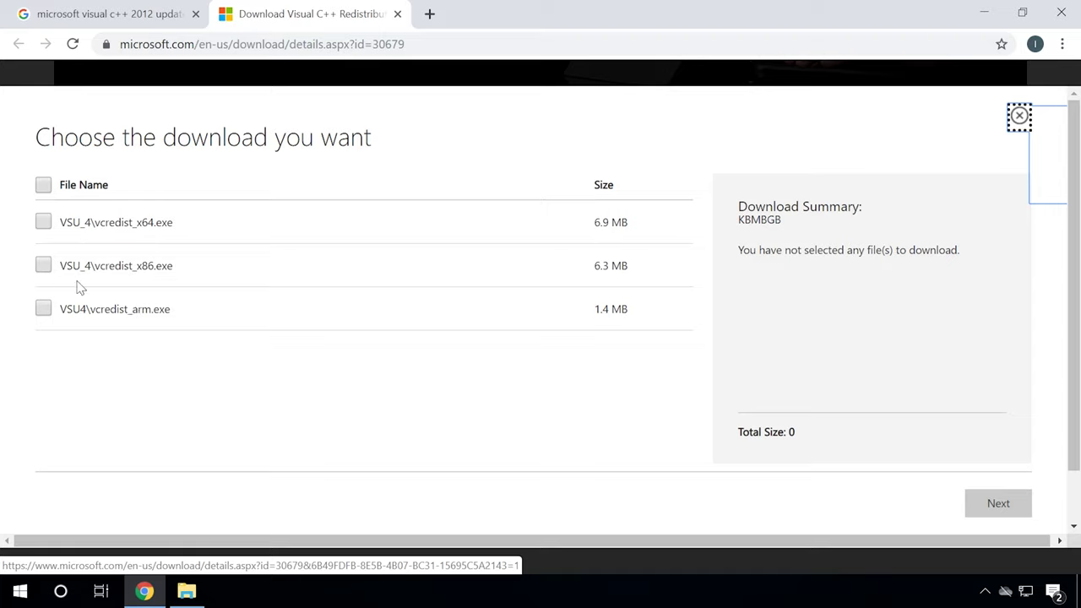
click(44, 221)
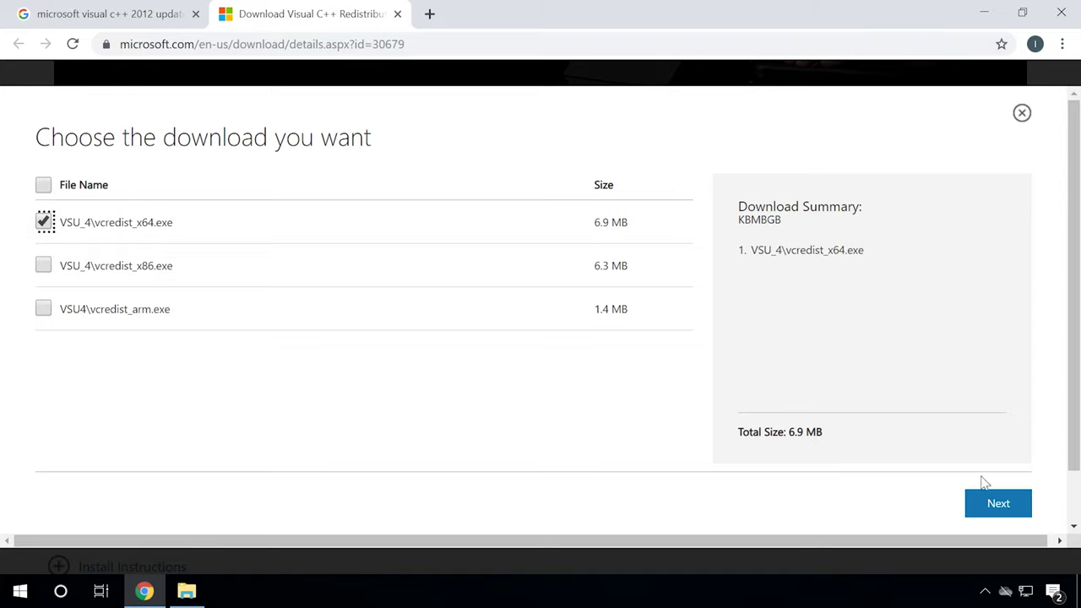
click(990, 509)
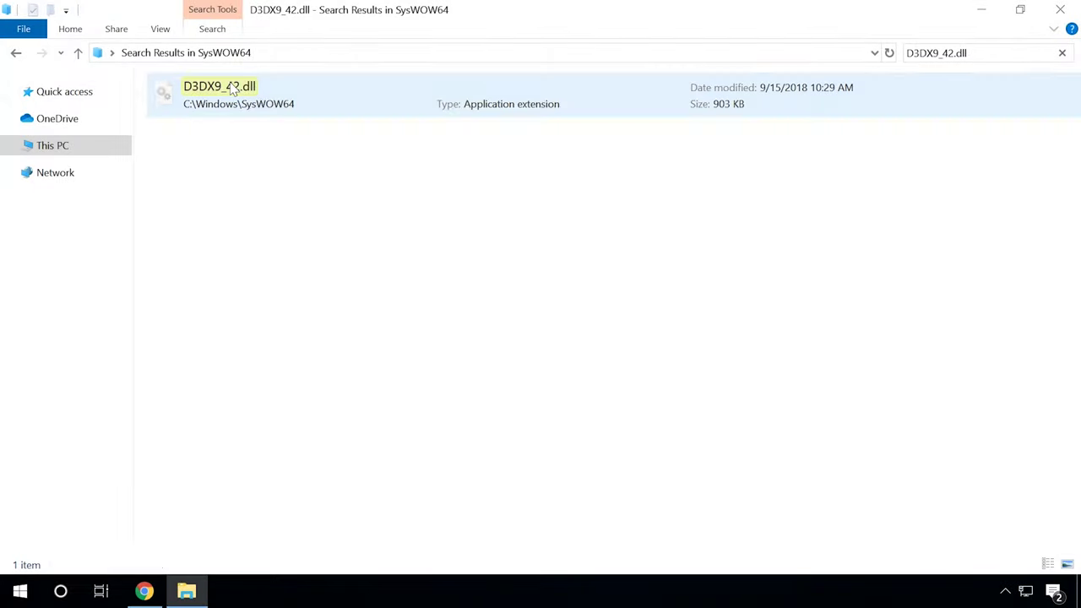
Delete D3DX9_42.dll from SysWOW64 and continue past the File Access Denied prompt.
click(233, 89)
right_click(232, 89)
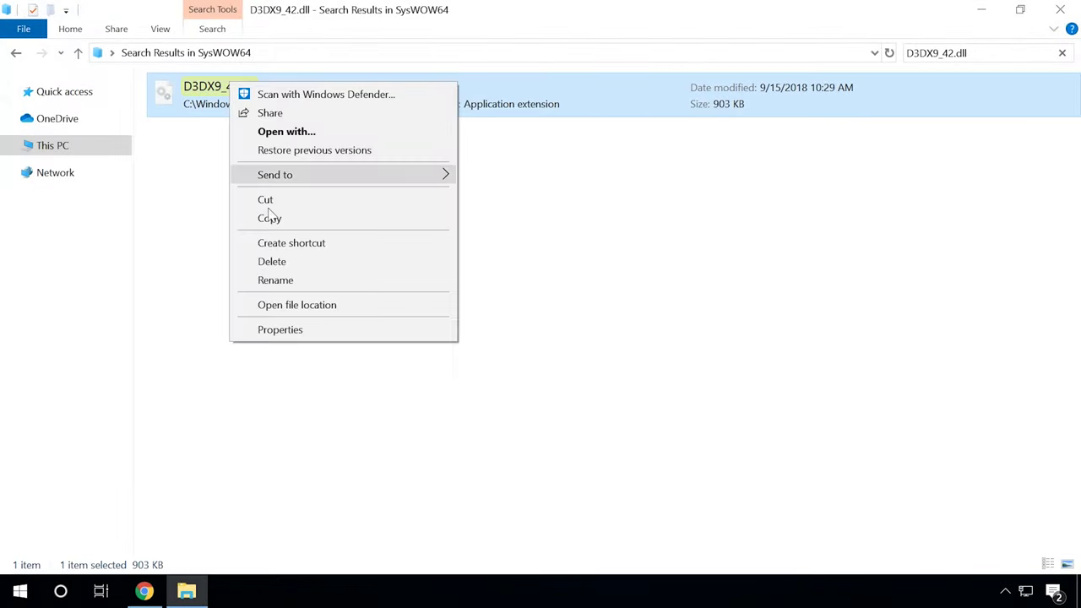
click(274, 266)
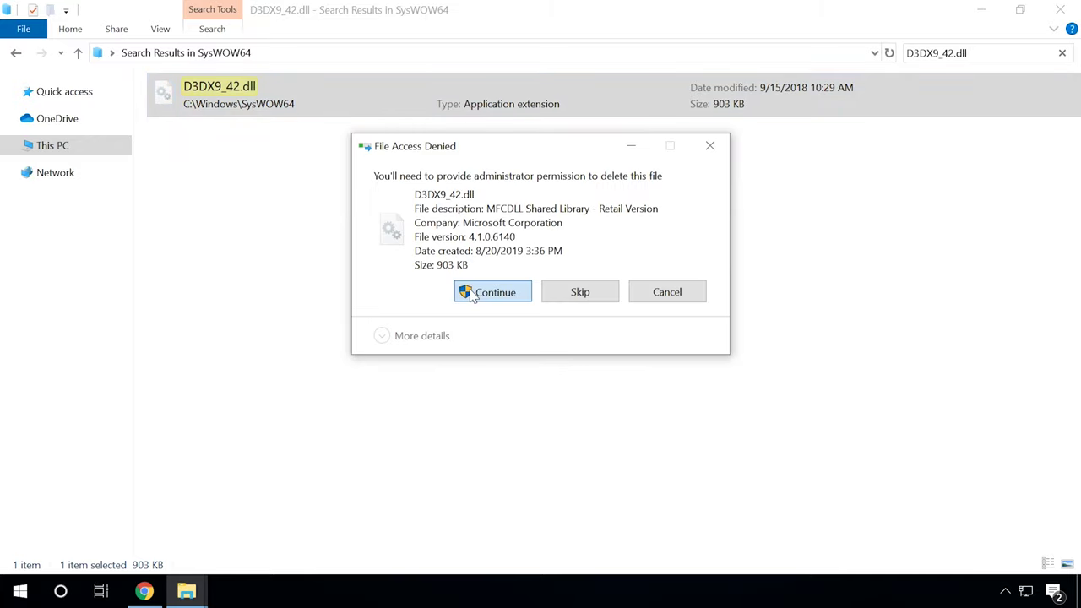
click(491, 293)
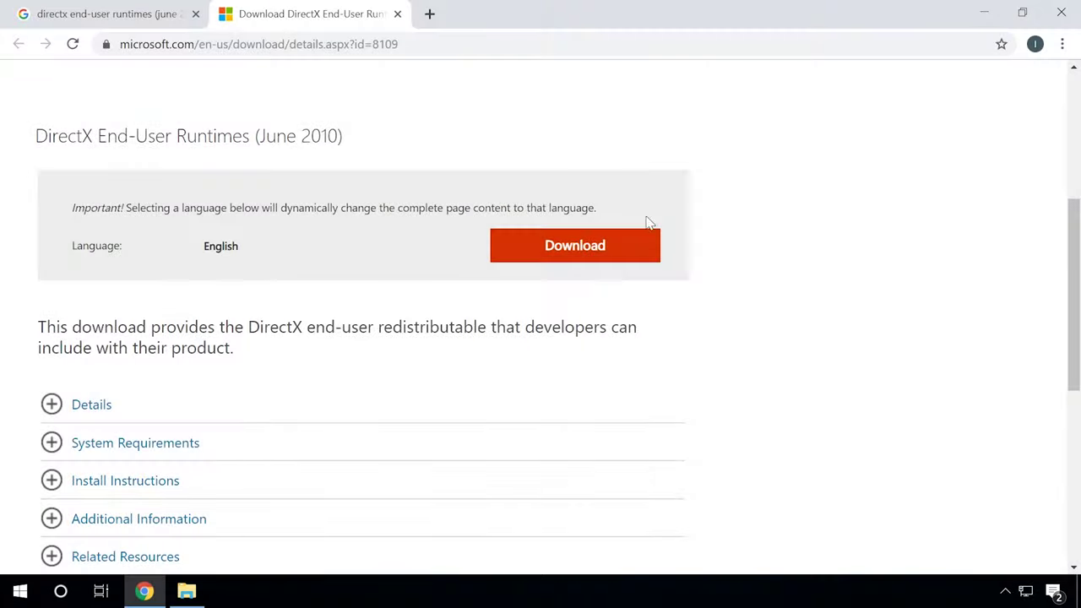
Start the DirectX End-User Runtimes (June 2010) download from the Microsoft page.
click(561, 248)
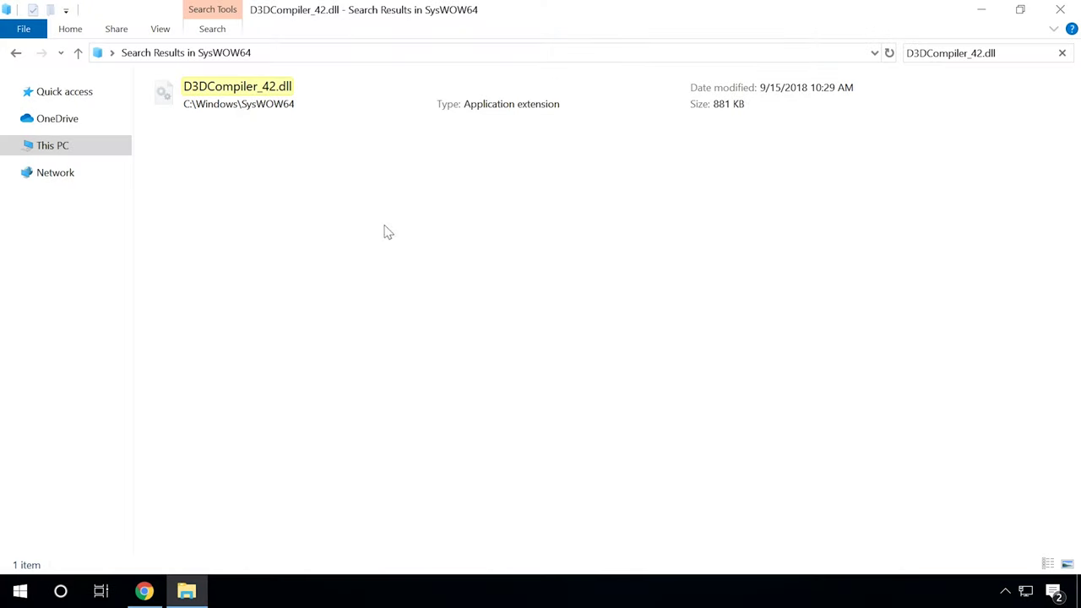
Delete D3DCompiler_42.dll (881 KB) from the SysWOW64 search results.
click(296, 104)
right_click(297, 97)
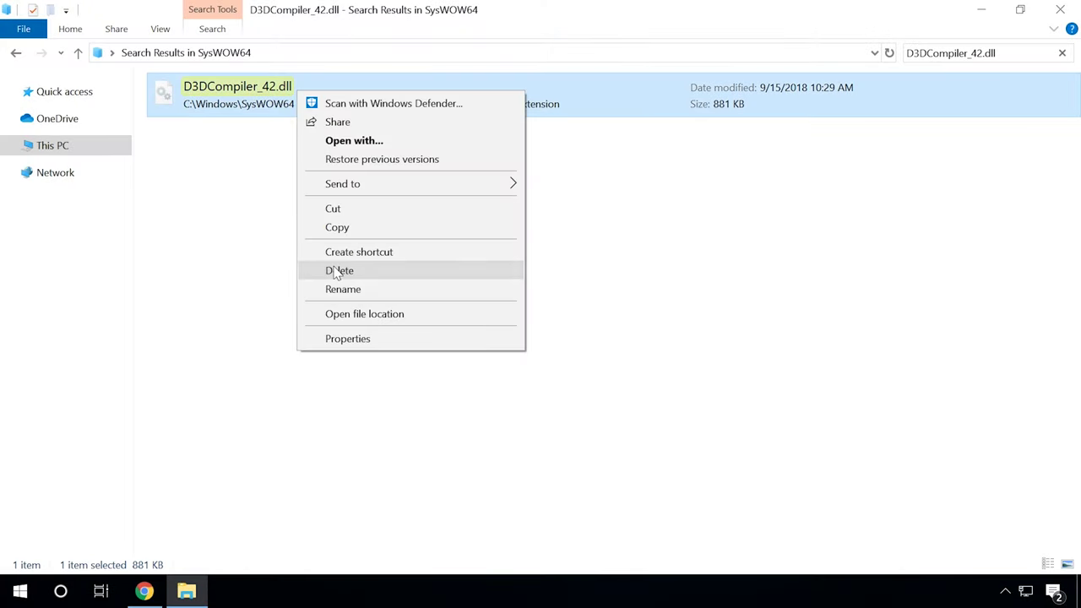
click(338, 270)
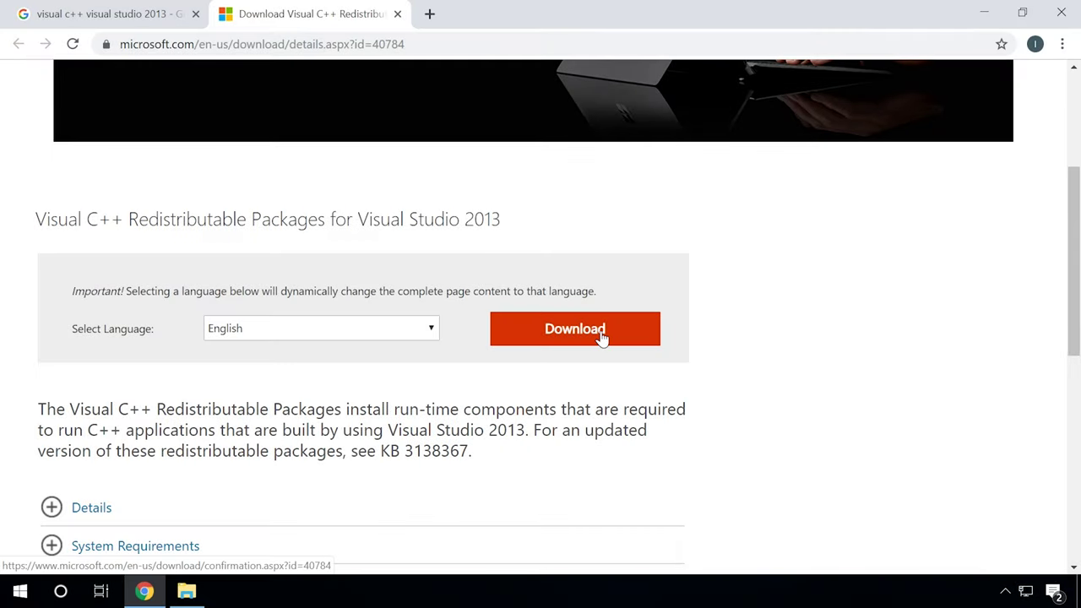
Select vcredist_x64.exe (6.9 MB) from the Visual C++ 2013 package and download it.
click(603, 338)
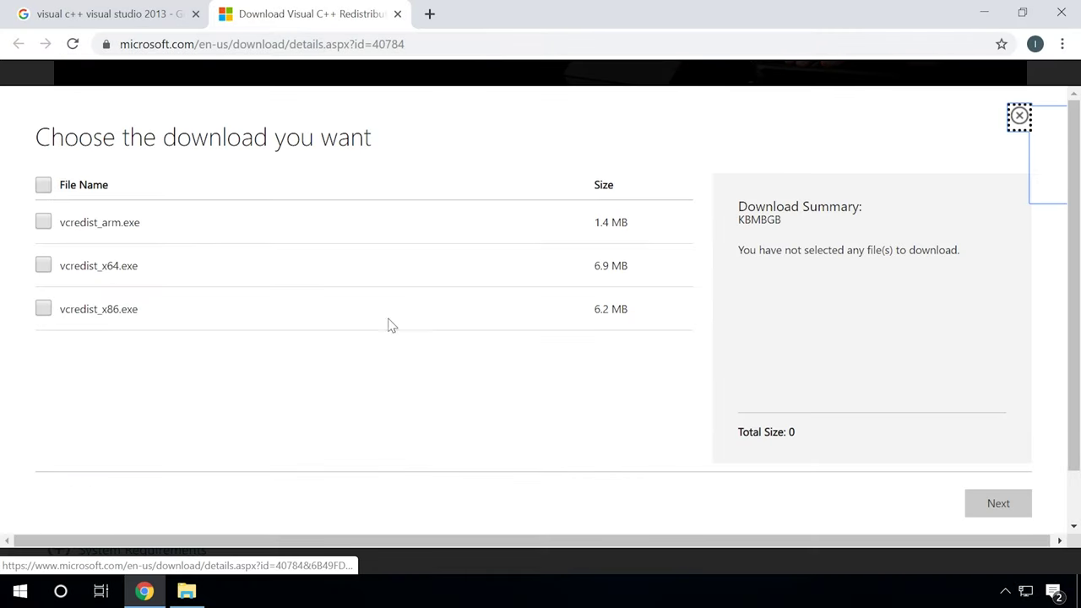
click(43, 265)
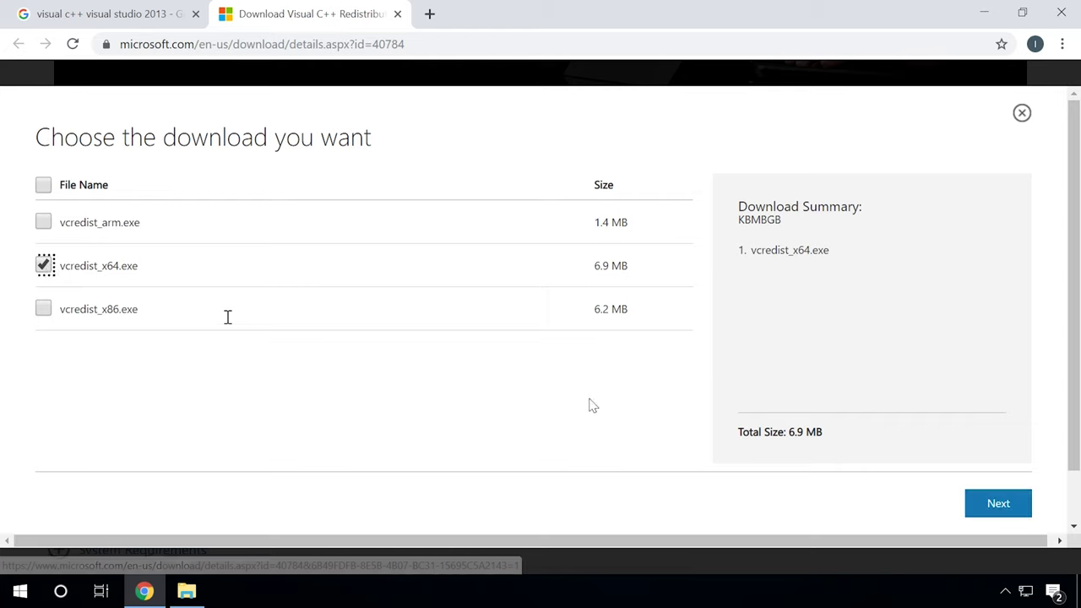
click(997, 505)
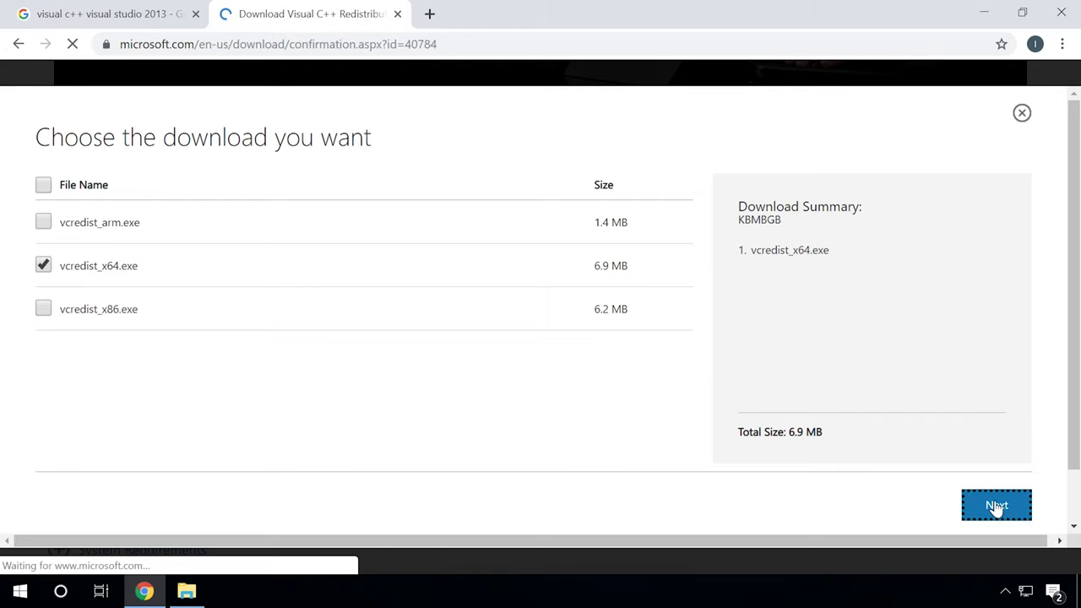